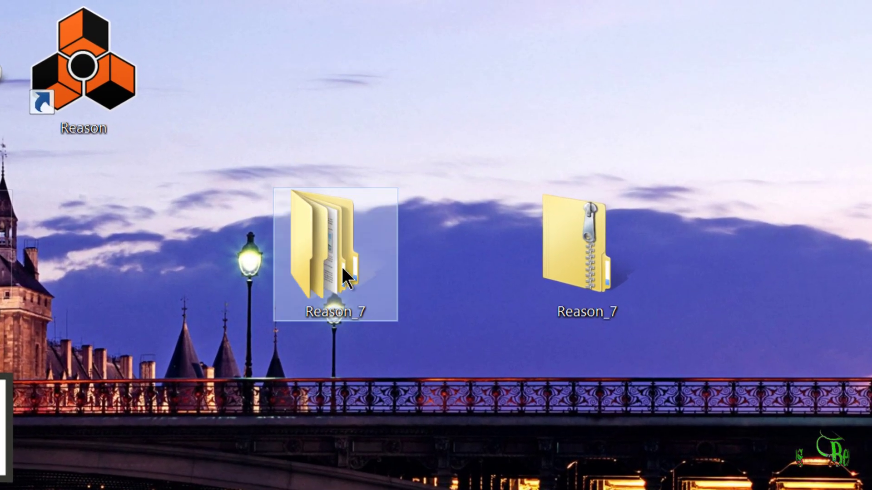
Open Reason_7 › Reason and select the Install Reason application
double_click(343, 166)
double_click(165, 330)
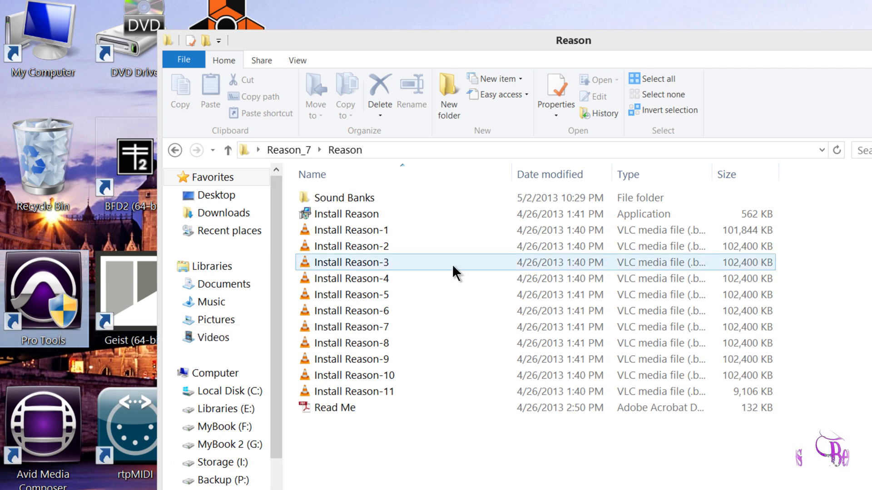
left_click(398, 214)
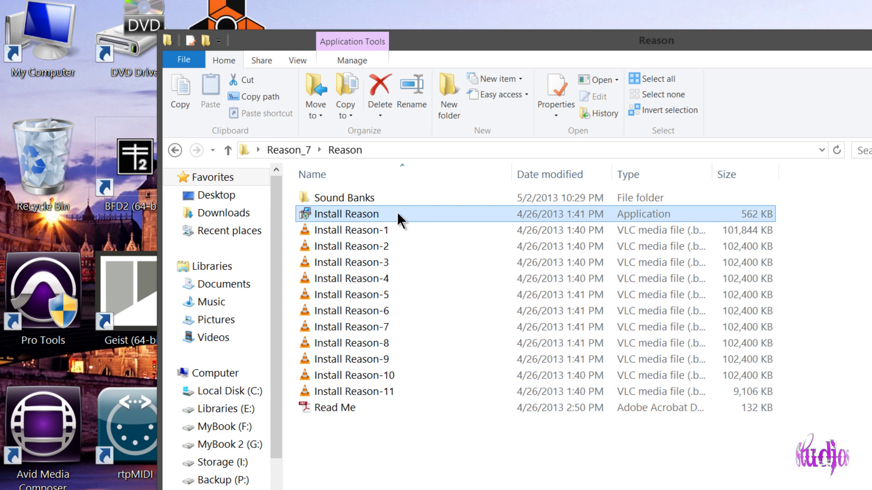
Create an Install Reason shortcut and place it at the top centre of the desktop
right_click(397, 211)
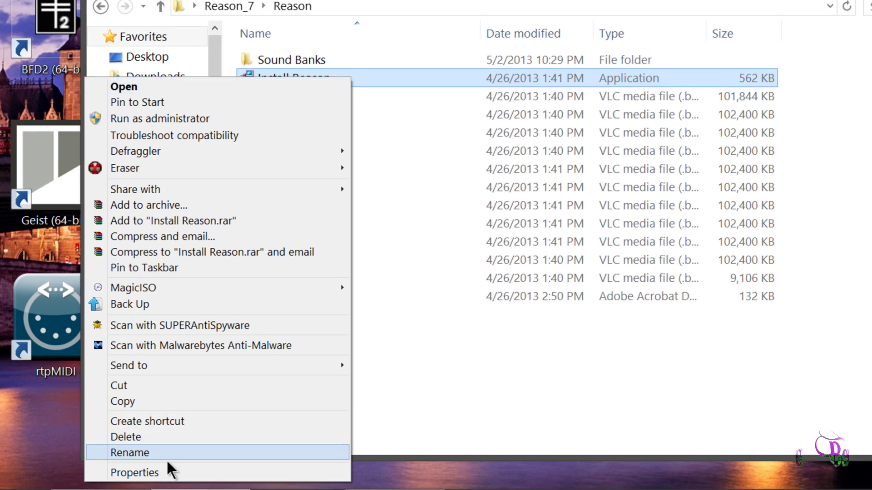
left_click(172, 423)
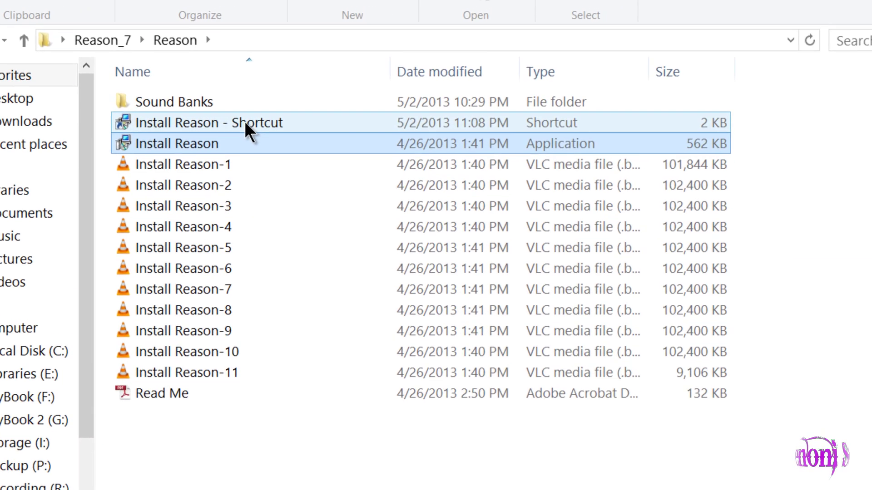
left_click(227, 128)
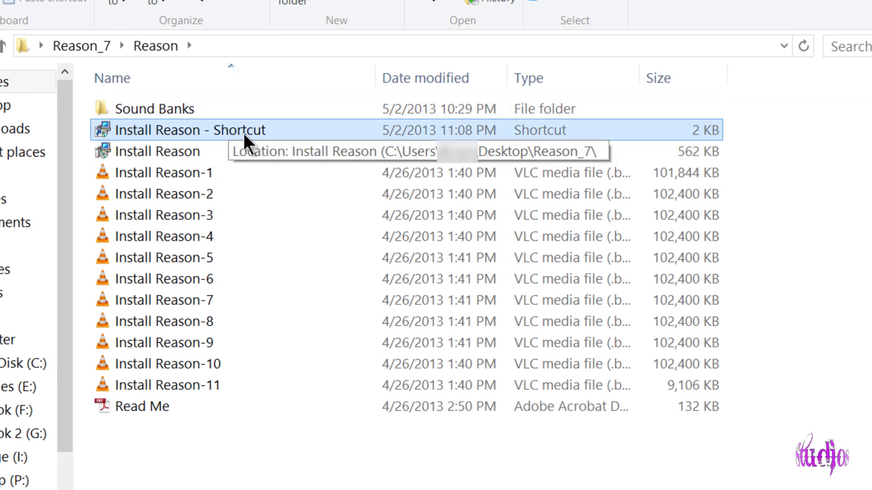
left_click_drag(195, 130, 871, 136)
left_click(798, 6)
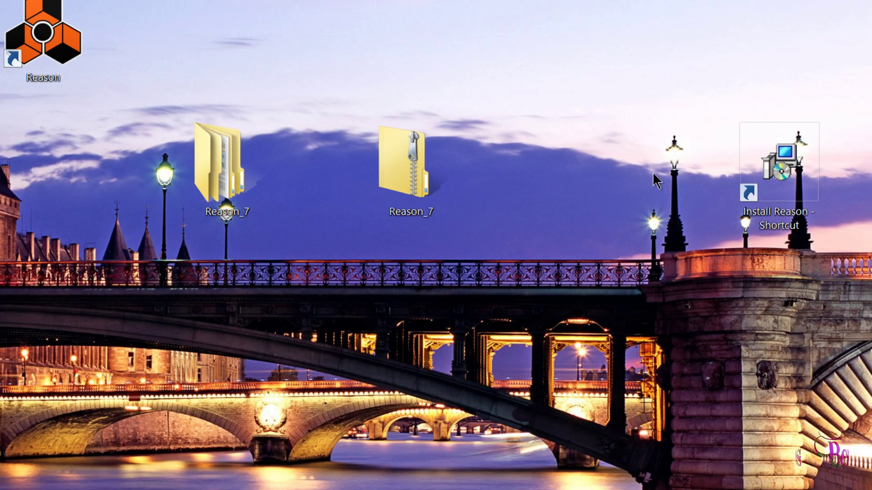
left_click_drag(779, 173, 523, 64)
Append /32 to the Install Reason shortcut's Target, save it, and launch the shortcut
right_click(523, 64)
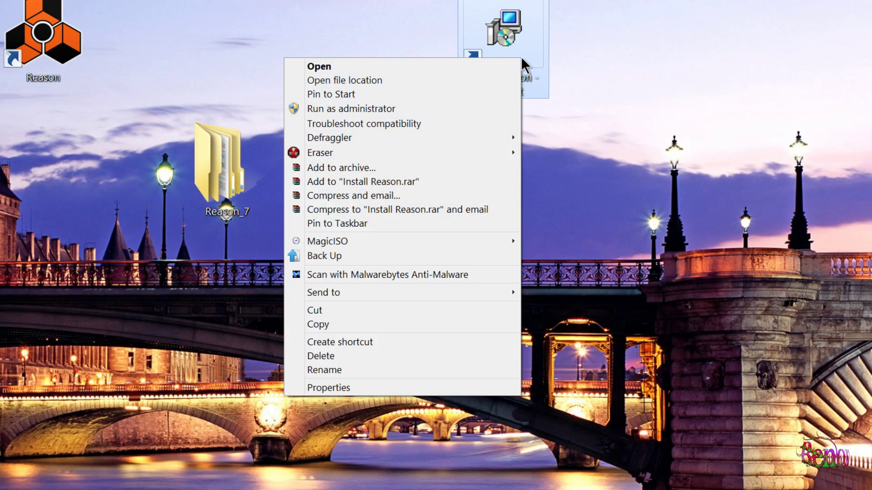
left_click(359, 388)
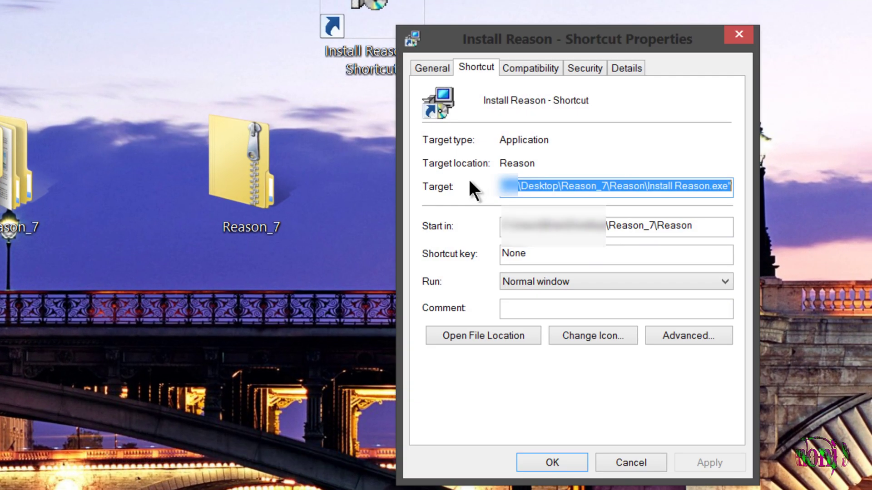
left_click(535, 189)
left_click(730, 187)
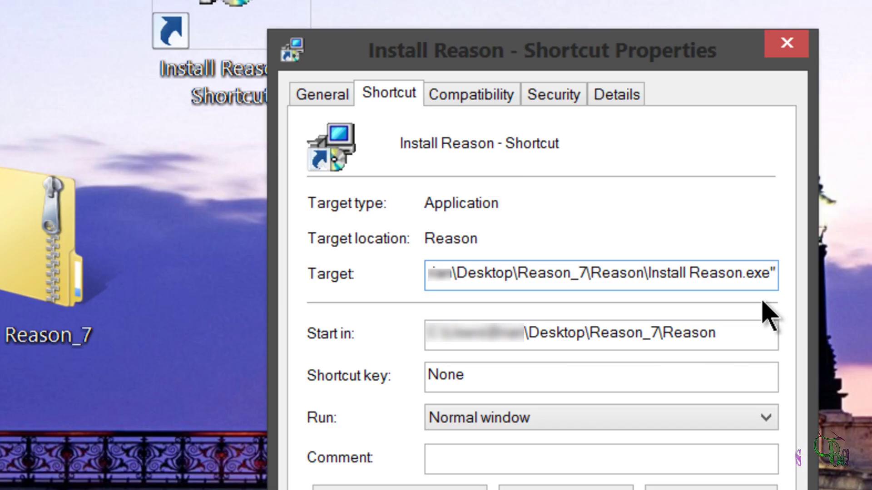
type("/")
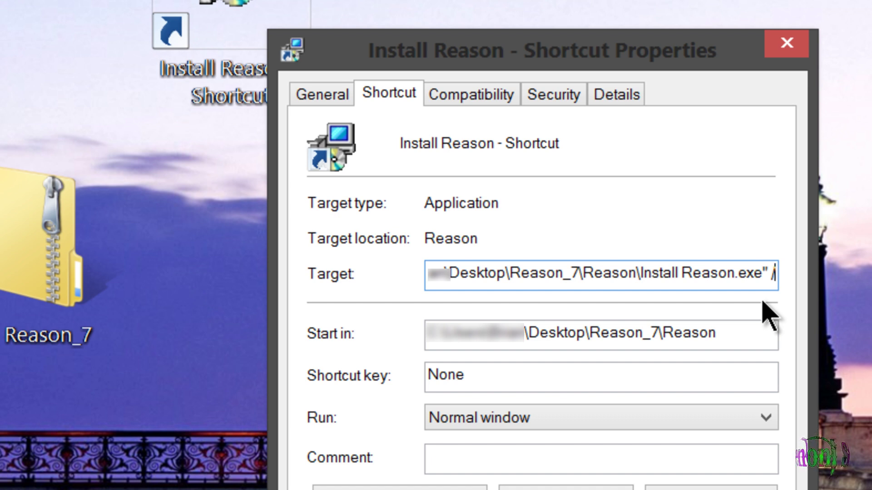
type("3")
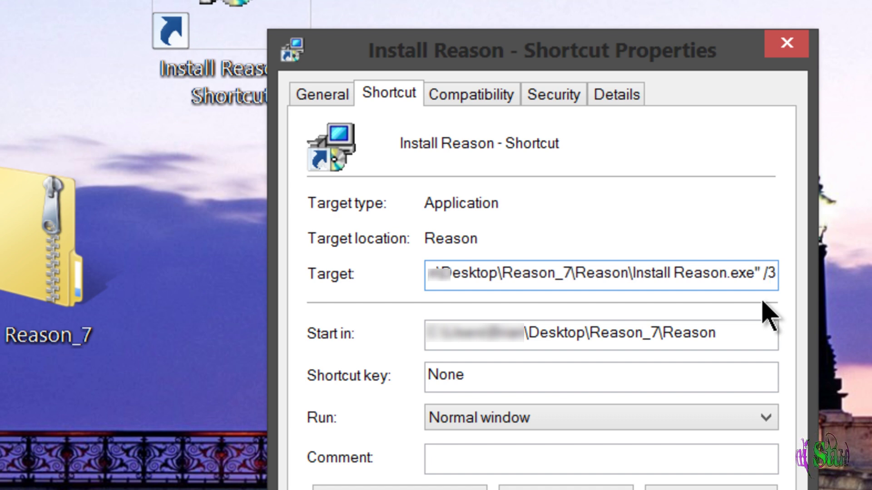
type("2")
left_click(557, 454)
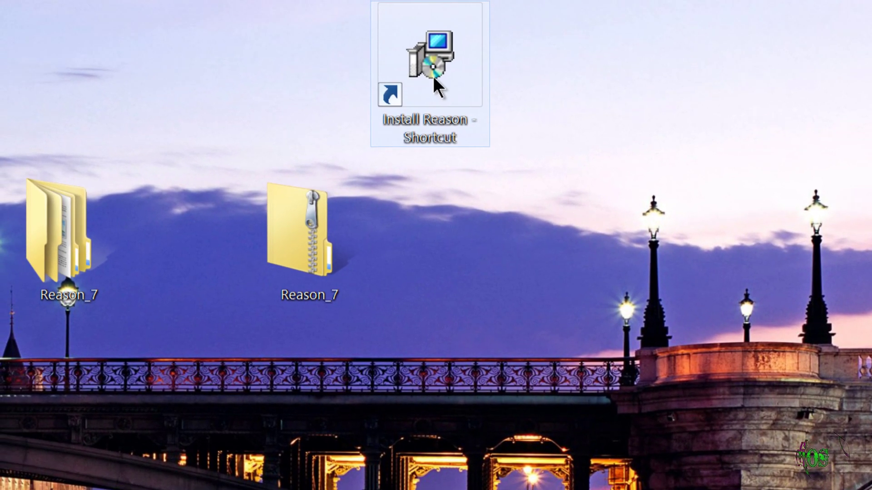
double_click(378, 3)
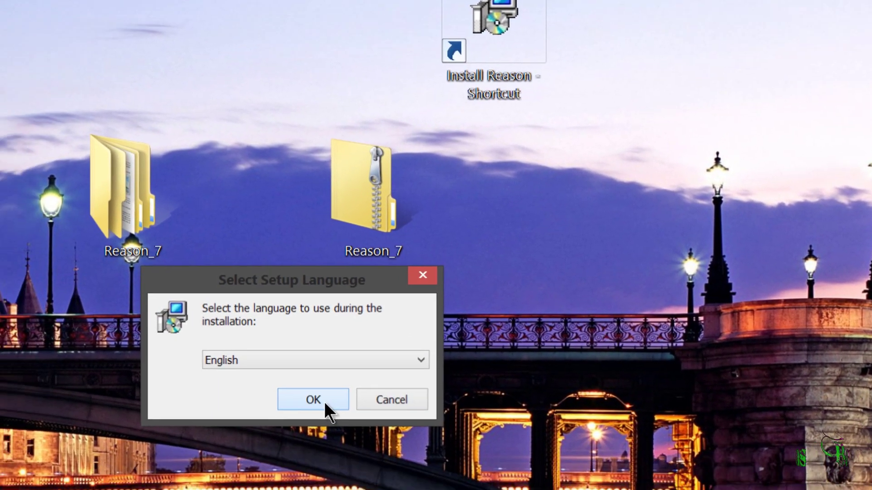
Install Reason (32) with the default language and install folder, and no extra desktop icon
left_click(249, 440)
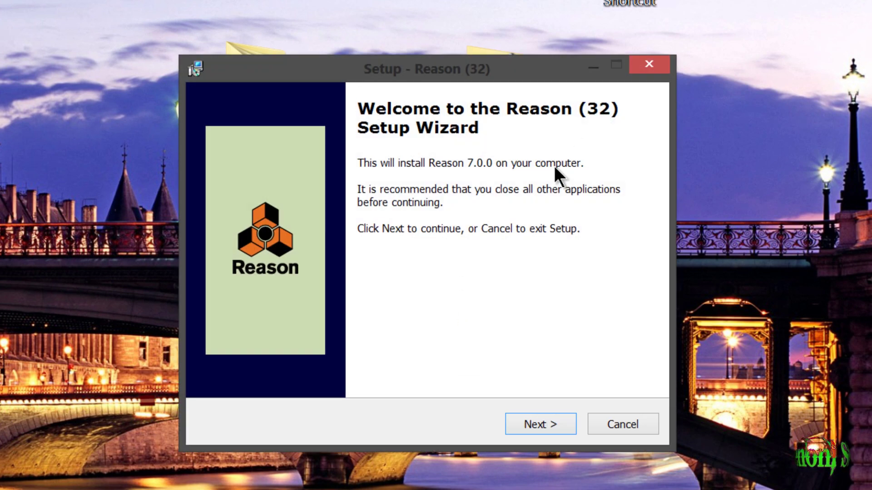
left_click(543, 424)
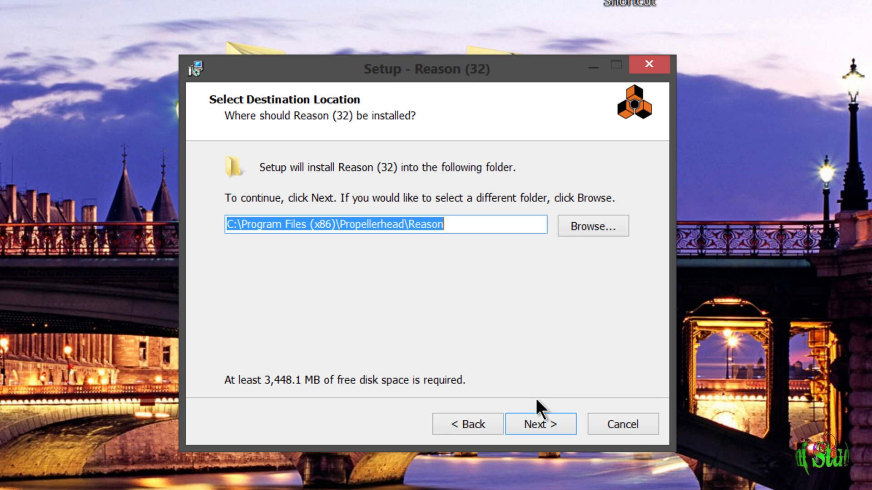
left_click(541, 415)
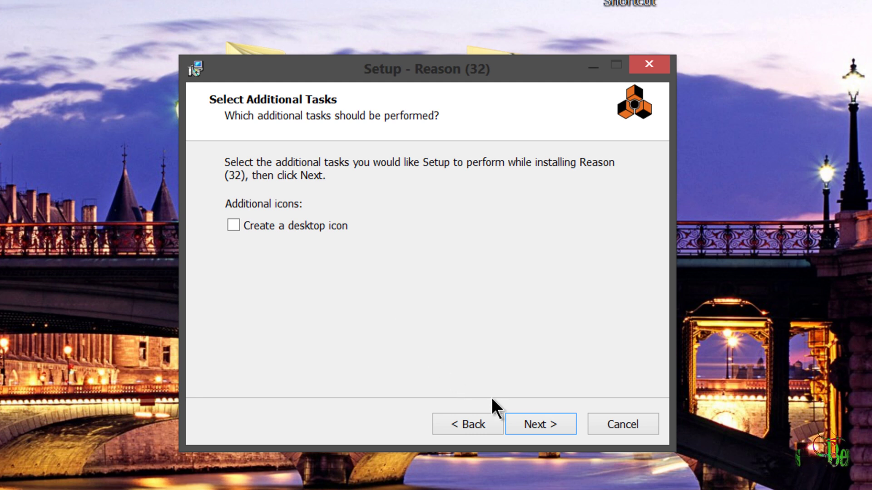
left_click(541, 415)
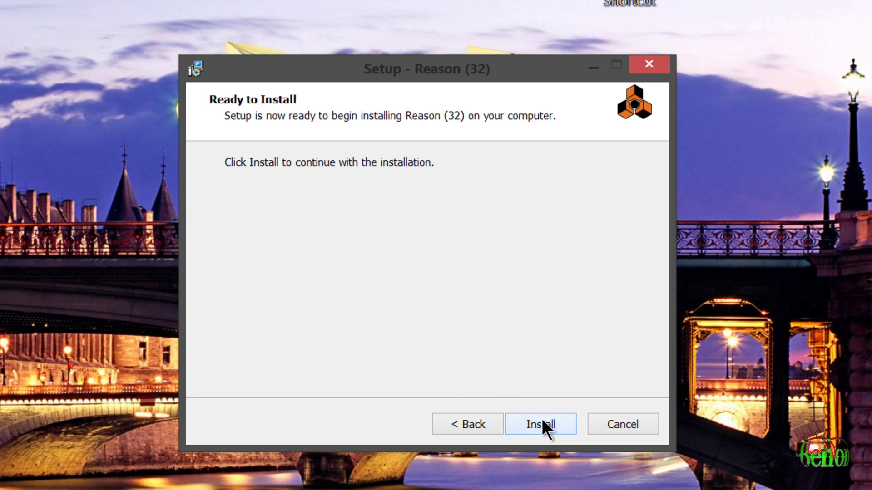
left_click(541, 419)
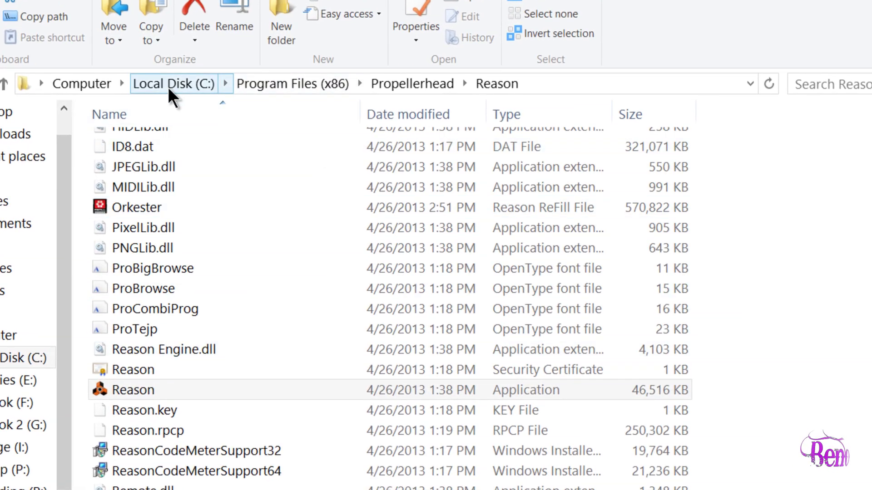
Select the installed Reason application and rename its desktop shortcut to 'Reason (32)'
left_click(157, 391)
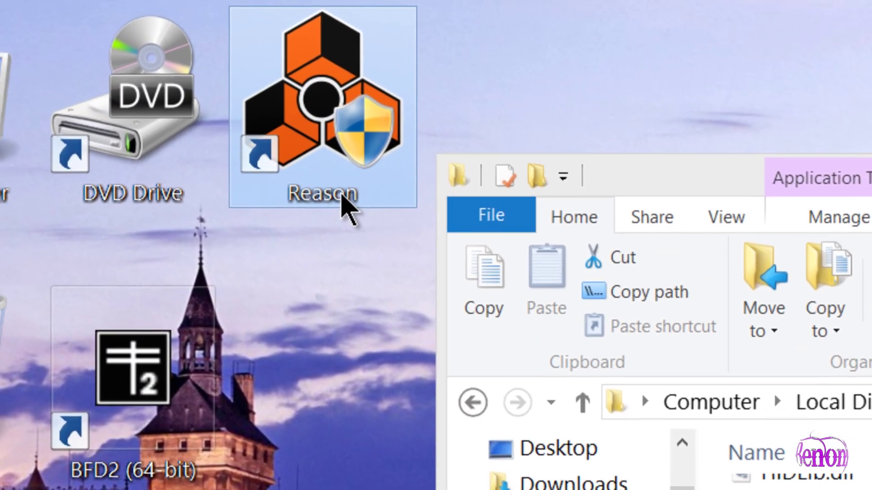
left_click(232, 151)
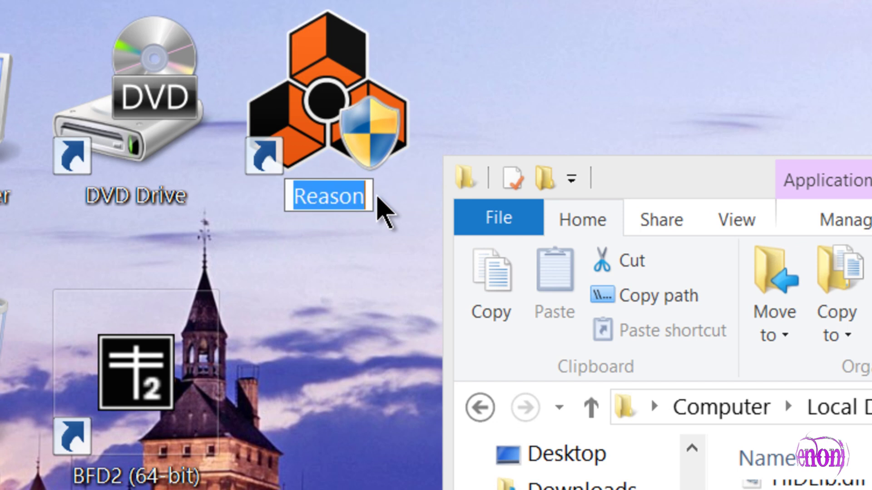
type("(32)")
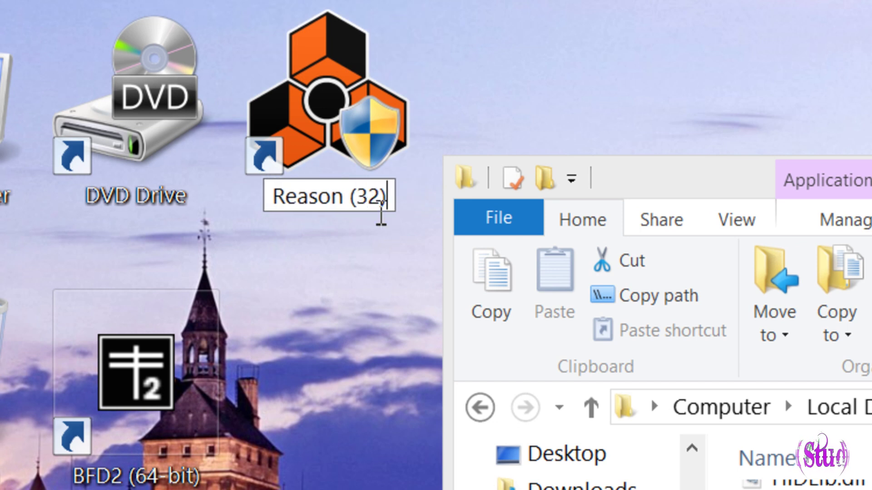
key("Return")
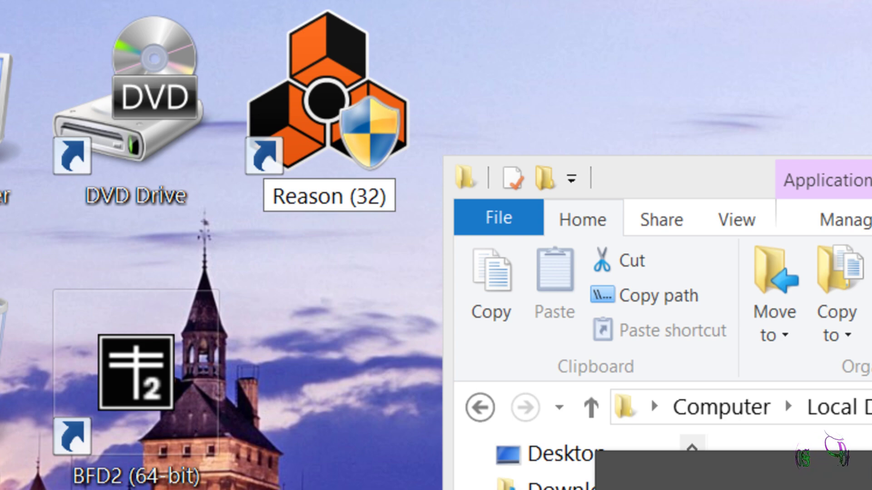
key("Escape")
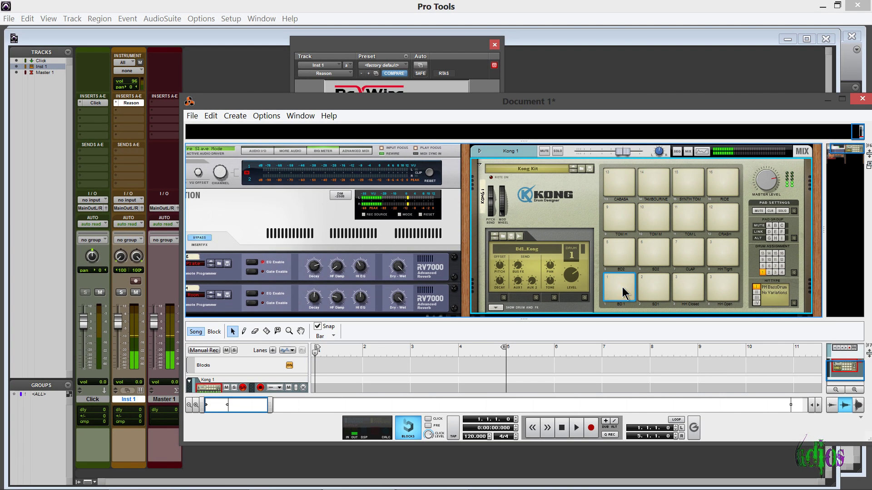
Play several Kong Kit pads, including SD1, to hear the drums on Inst 1
left_click(636, 289)
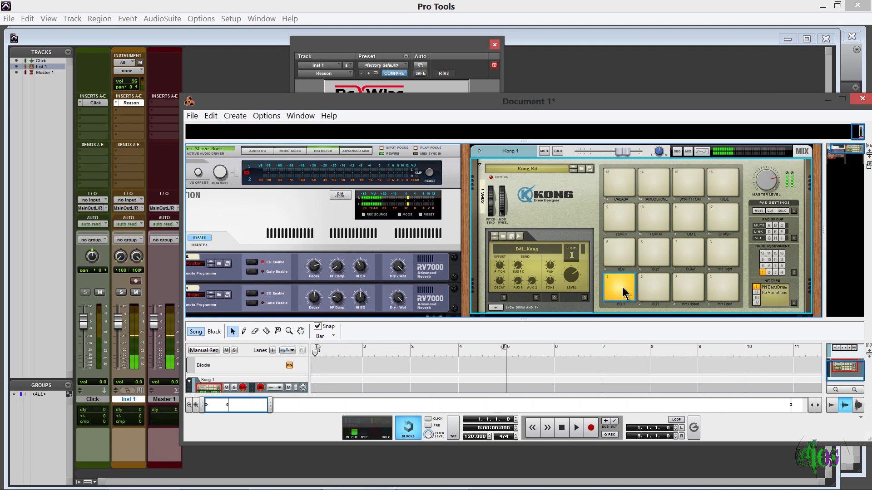
left_click(674, 297)
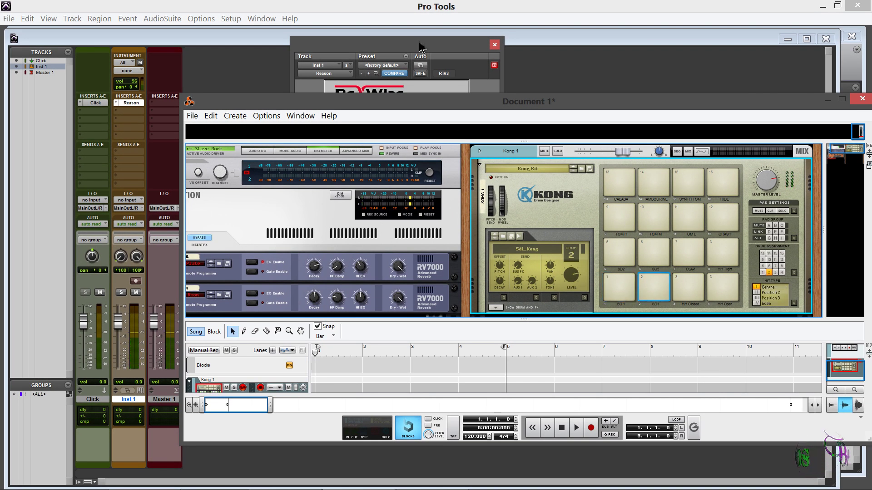
left_click(644, 295)
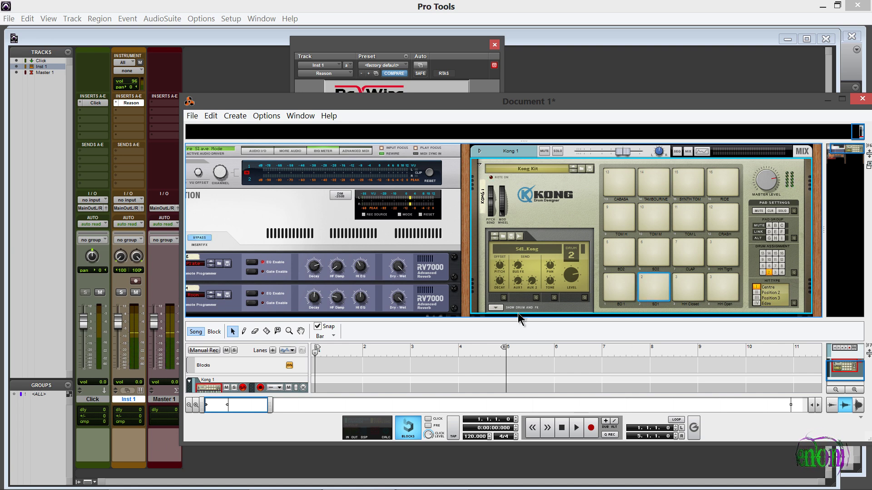